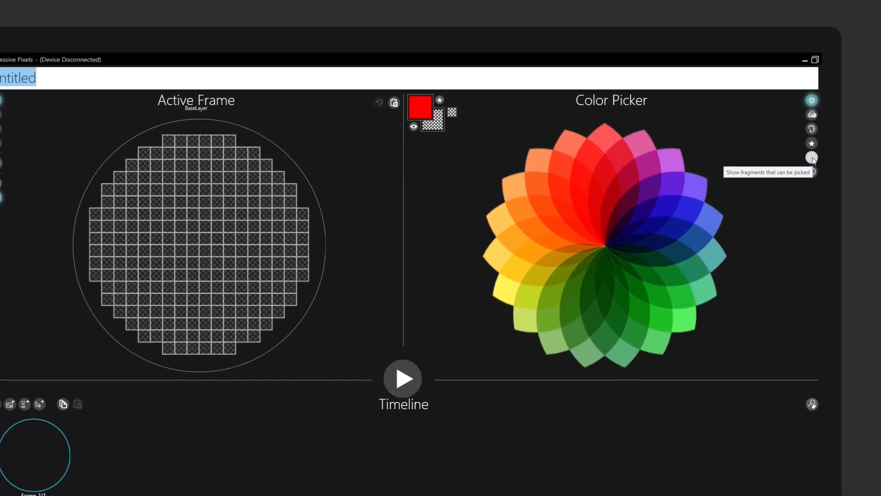
# Place the green mountain fragment low and centred in the first frame, and copy that frame to the right.
pyautogui.click(814, 159)
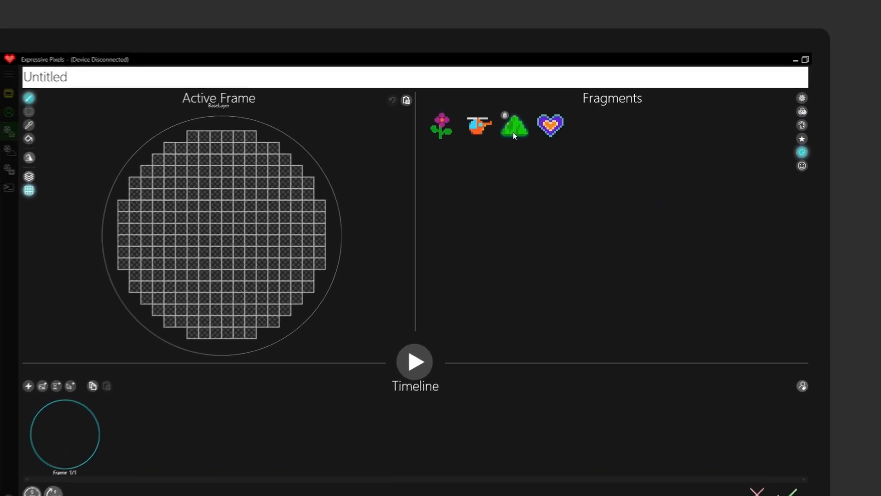
pyautogui.click(513, 131)
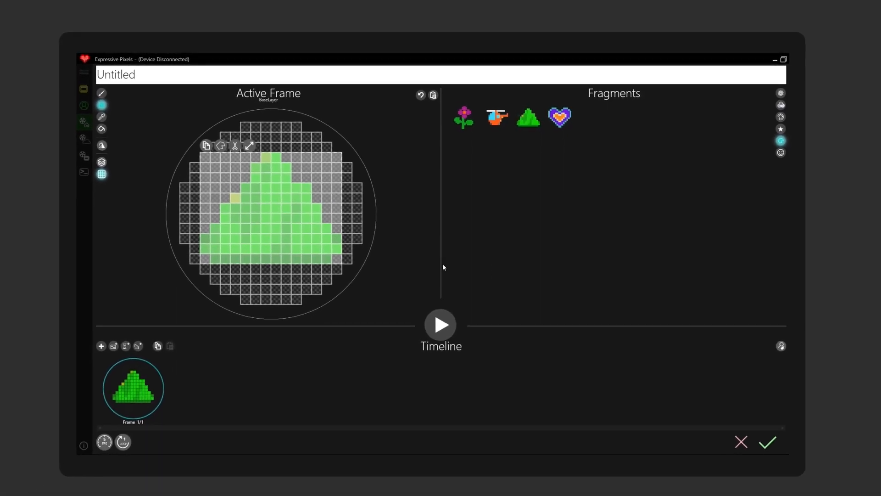
pyautogui.moveTo(264, 201); pyautogui.dragTo(277, 222)
pyautogui.click(279, 222)
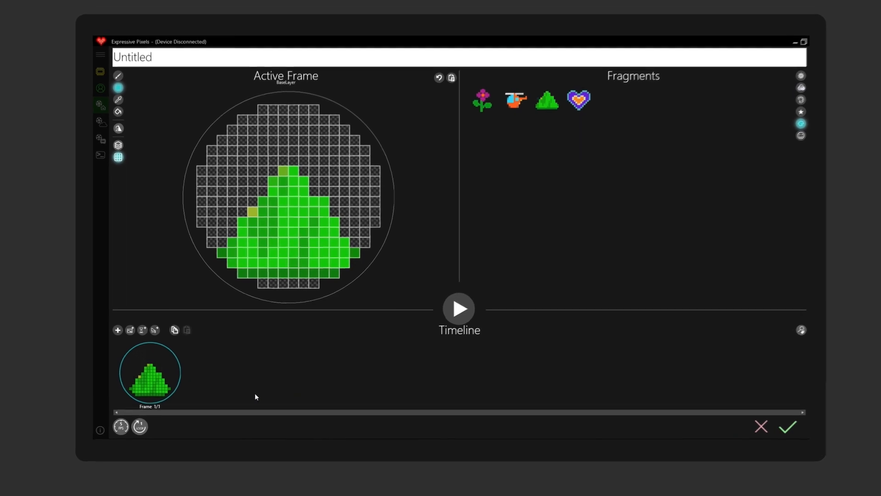
pyautogui.moveTo(168, 353)
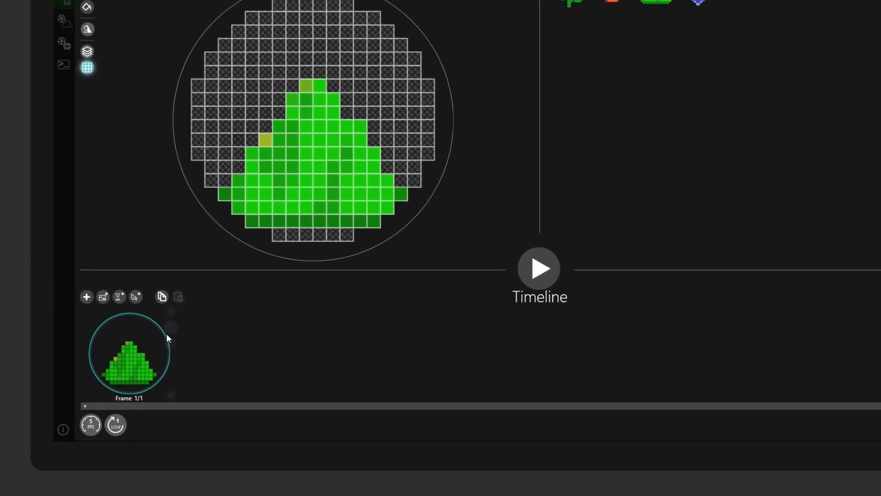
pyautogui.click(170, 328)
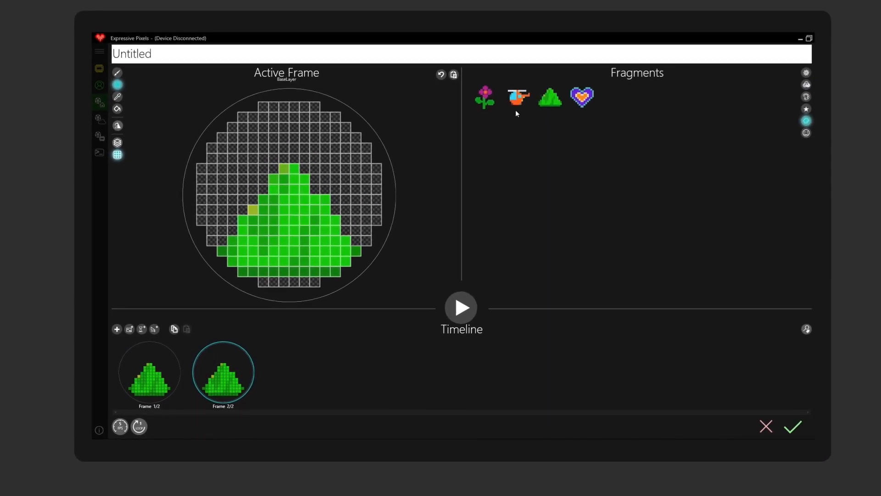
# Place the helicopter fragment over the mountain on the base layer of frame 2, shifted slightly up and right.
pyautogui.click(511, 110)
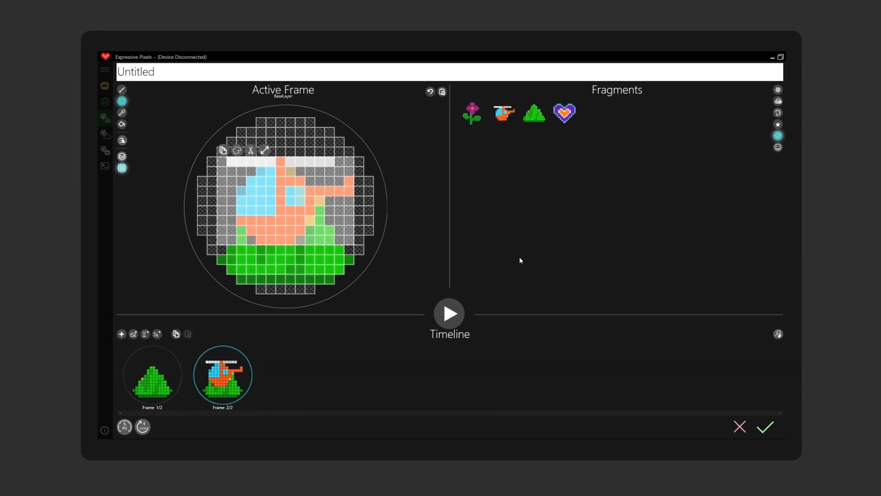
pyautogui.moveTo(287, 203); pyautogui.dragTo(296, 194)
pyautogui.click(307, 223)
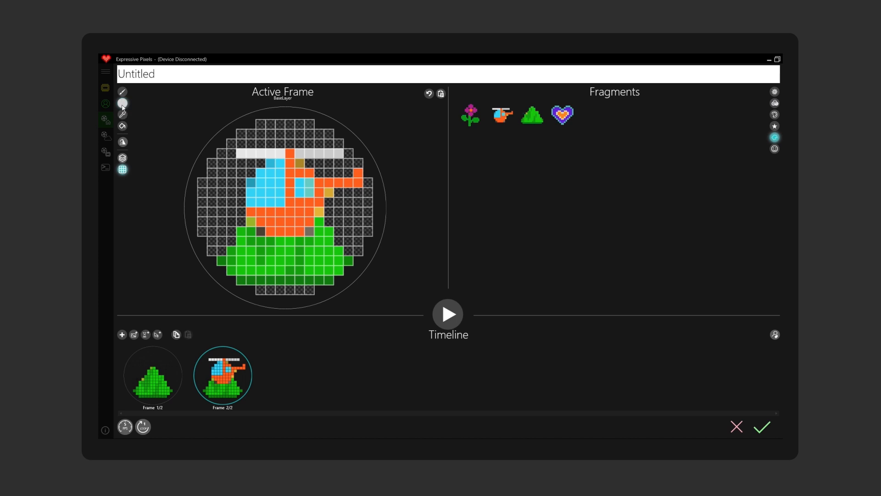
# Try to move the helicopter up by selecting its area on the shared base layer.
pyautogui.moveTo(217, 140); pyautogui.dragTo(384, 252)
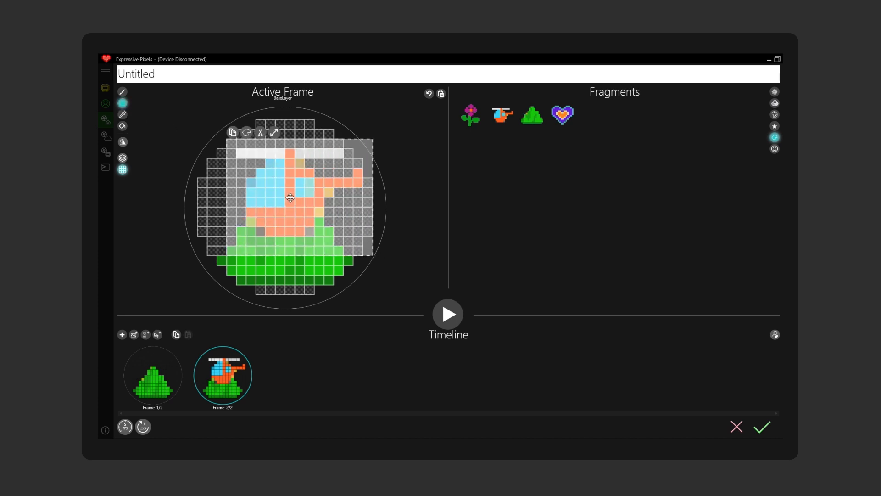
pyautogui.moveTo(293, 193); pyautogui.dragTo(292, 169)
pyautogui.press('Escape')
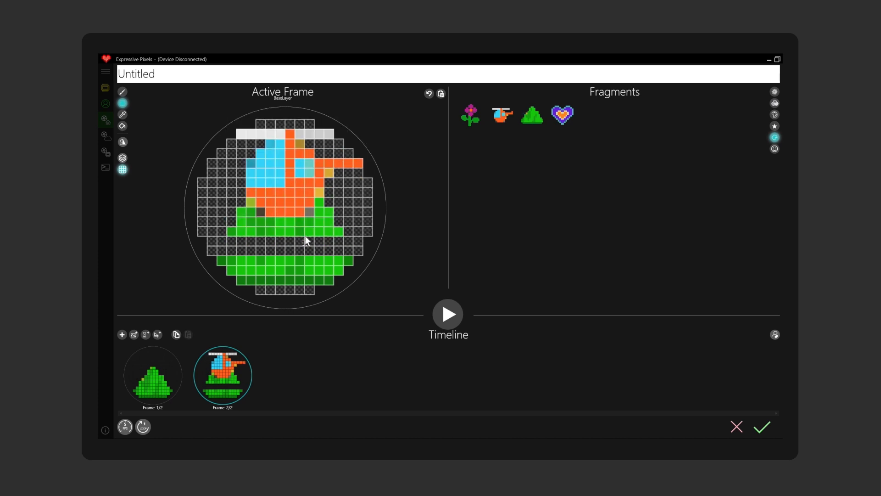
# Undo the area move and the helicopter placement, restoring only the mountain in frame 2.
pyautogui.click(429, 95)
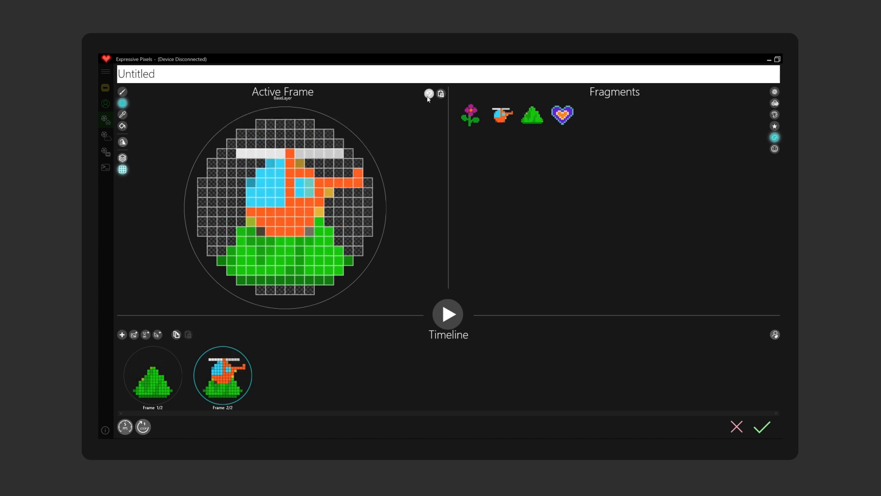
pyautogui.click(429, 94)
pyautogui.click(429, 95)
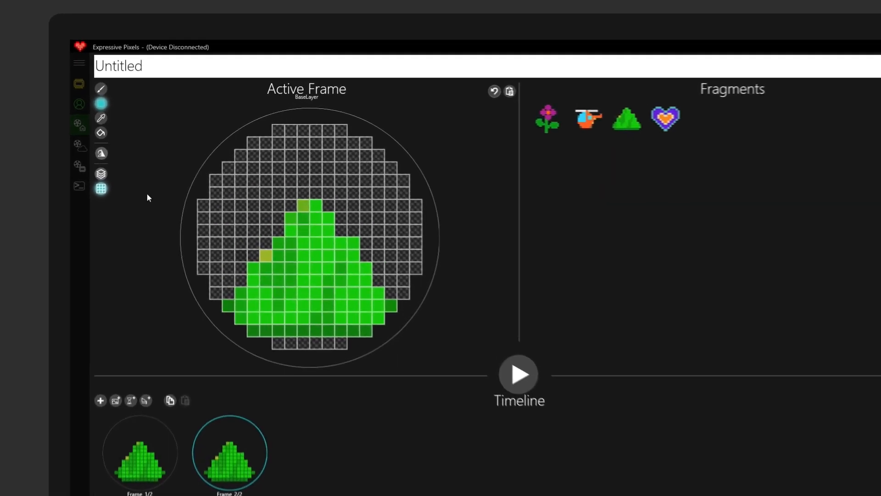
# Show the layers and rename BaseLayer as Mountain.
pyautogui.click(101, 174)
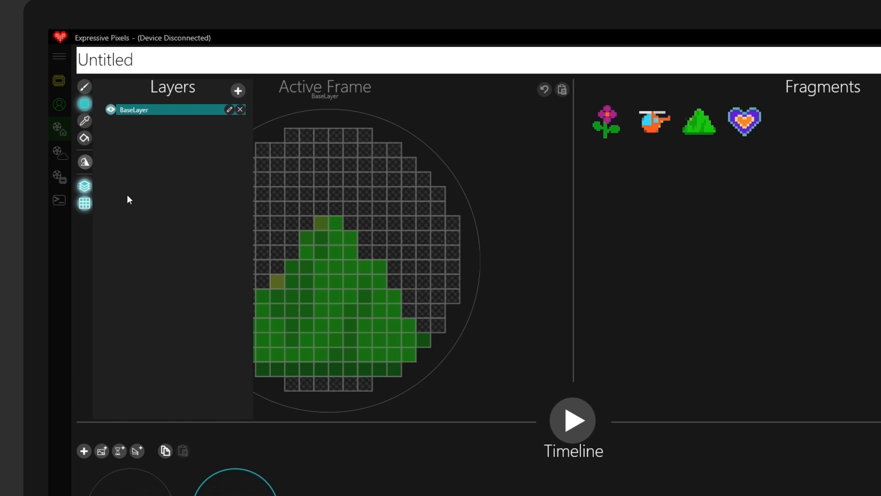
pyautogui.click(228, 110)
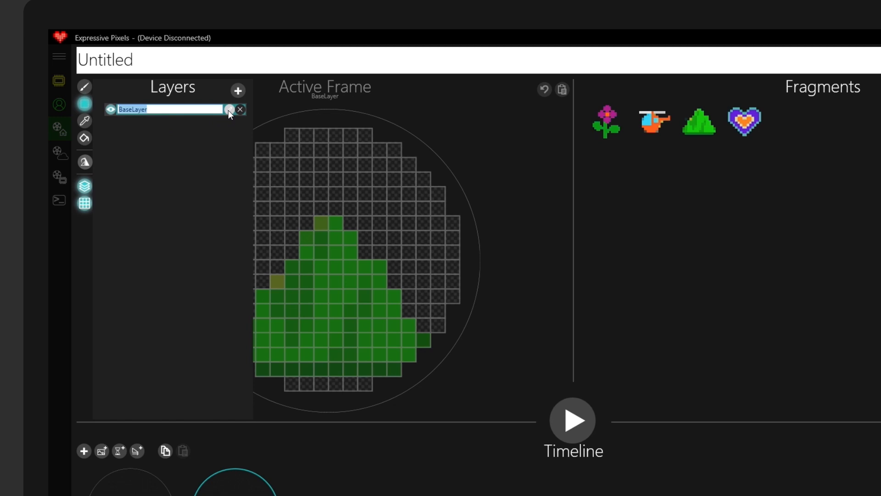
pyautogui.write('Moub')
pyautogui.press('BackSpace')
pyautogui.write('ntain')
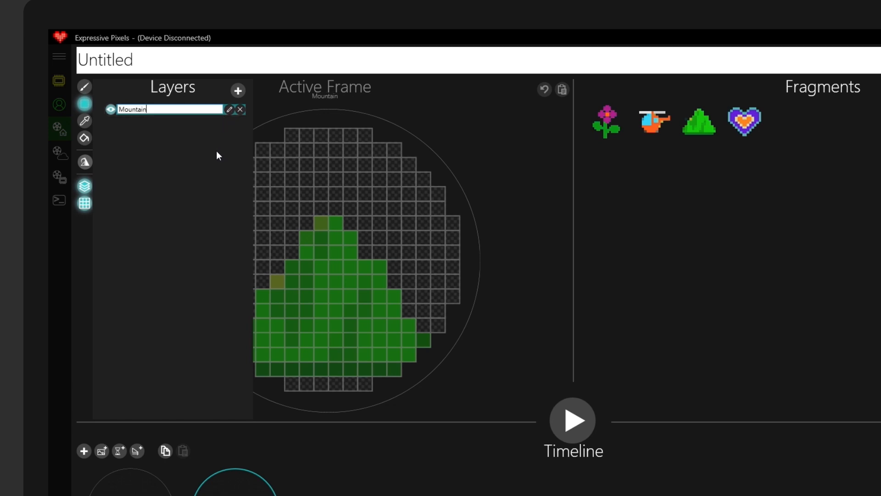
pyautogui.press('Return')
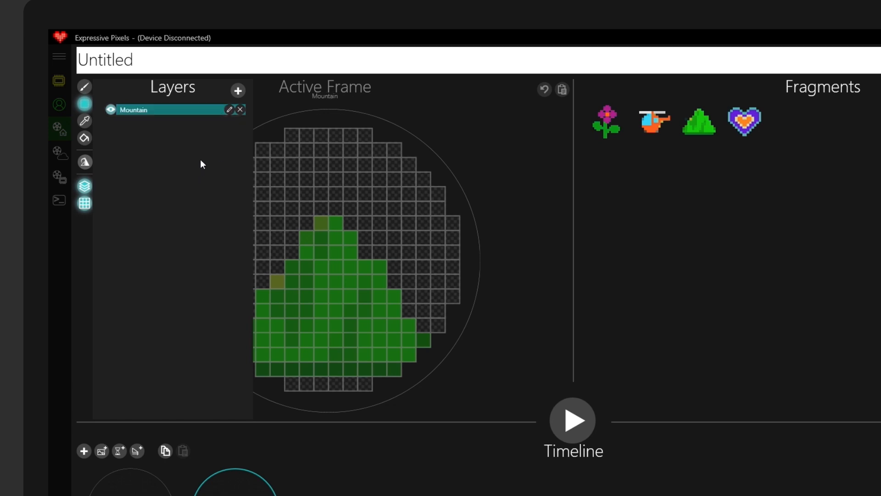
# Add a new layer above Mountain and name it Helicopter.
pyautogui.click(236, 91)
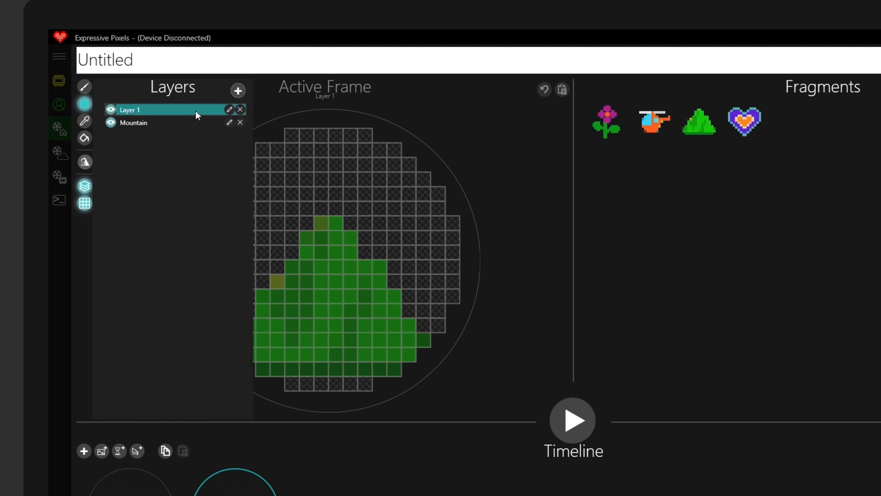
pyautogui.click(230, 110)
pyautogui.write('Helicopter')
pyautogui.click(230, 110)
pyautogui.click(491, 241)
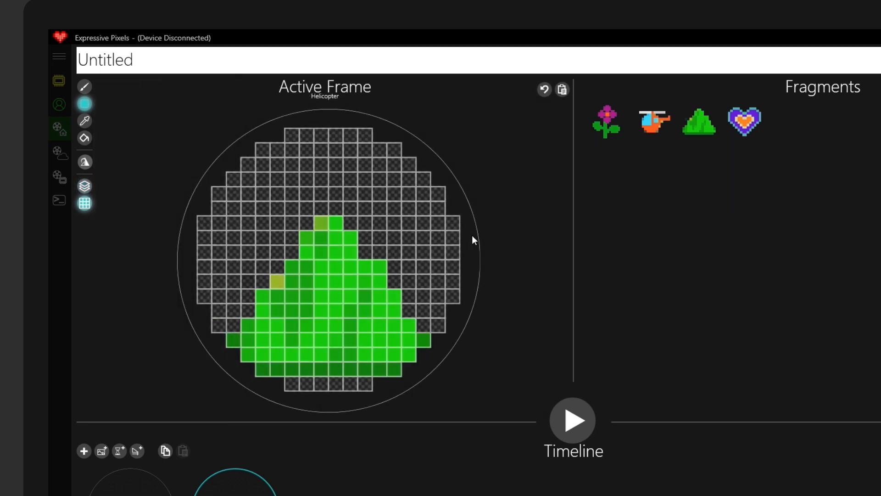
# Insert the helicopter fragment on the Helicopter layer of frame 2 and move it up one row.
pyautogui.click(659, 127)
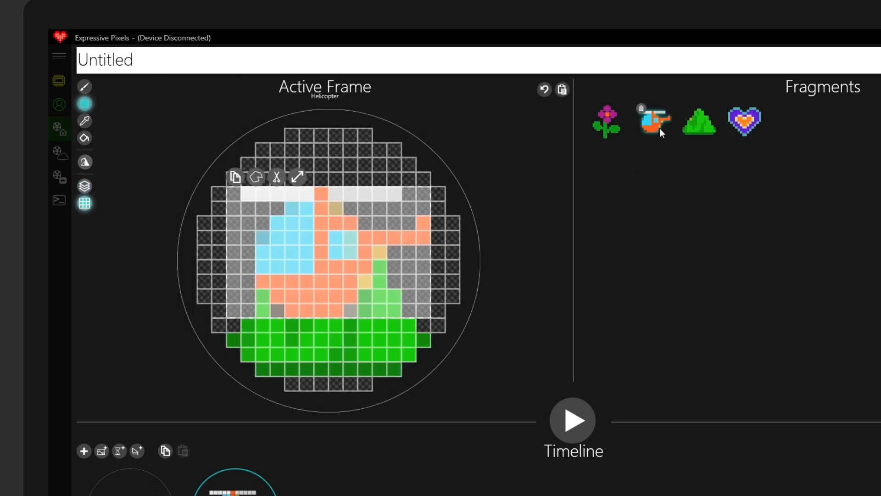
pyautogui.click(327, 290)
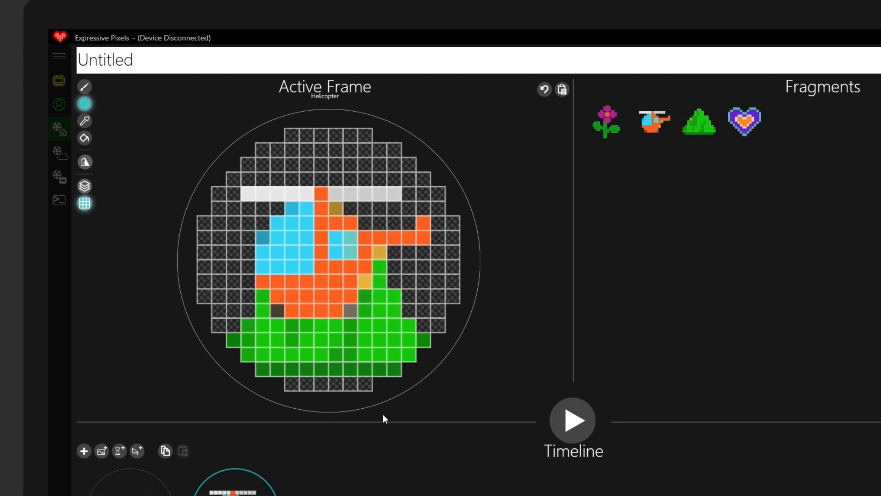
pyautogui.click(85, 105)
pyautogui.moveTo(228, 159); pyautogui.dragTo(441, 329)
pyautogui.moveTo(330, 271); pyautogui.dragTo(345, 260)
pyautogui.click(363, 324)
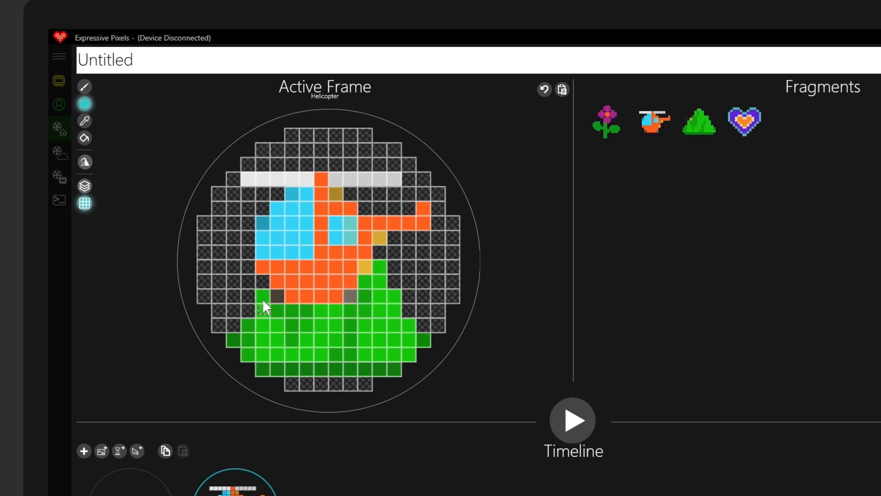
# Reorder the layers so Helicopter sits behind Mountain, and make Mountain the active layer.
pyautogui.click(84, 186)
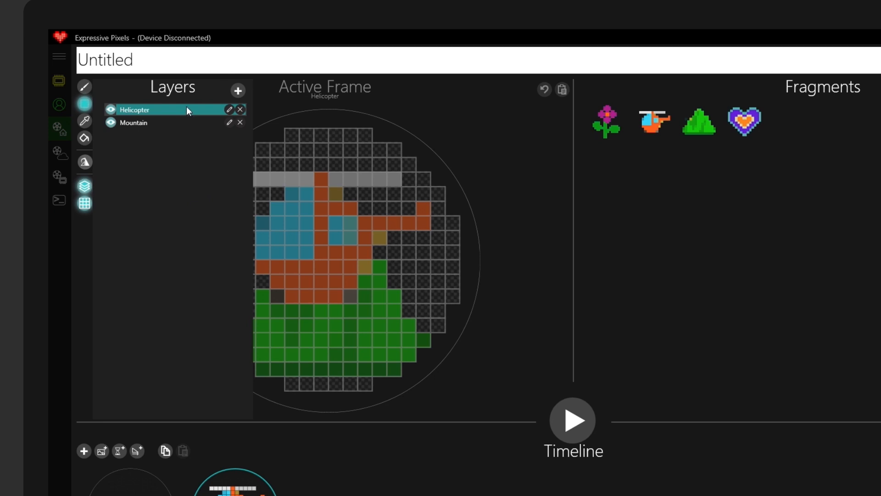
pyautogui.moveTo(187, 109); pyautogui.dragTo(190, 128)
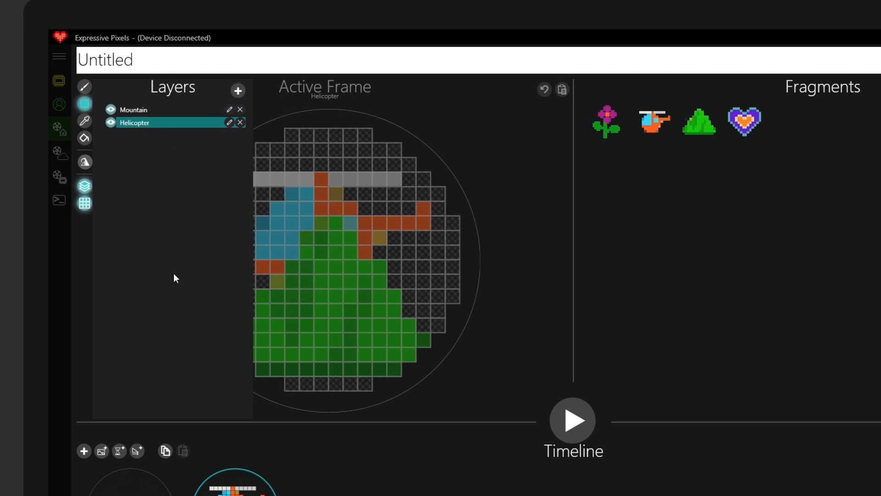
pyautogui.click(167, 112)
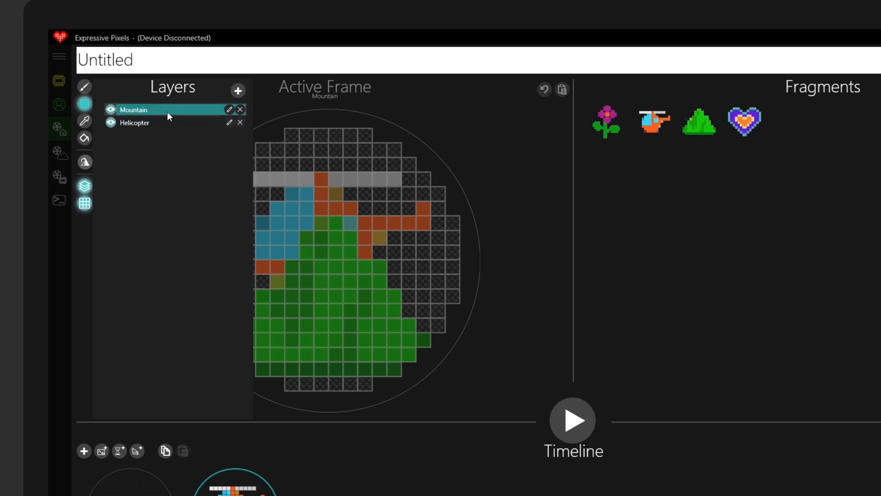
pyautogui.click(382, 294)
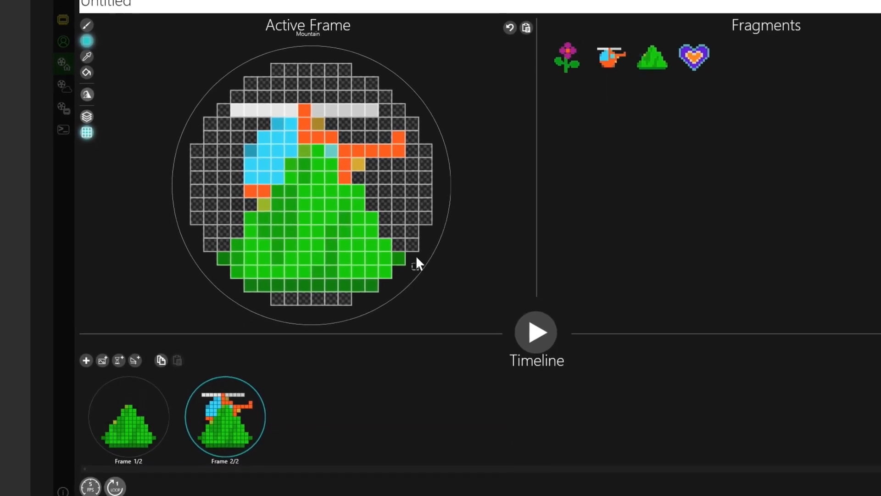
# Copy the mountain-only first frame to the right twice, ahead of the helicopter frame.
pyautogui.moveTo(235, 423)
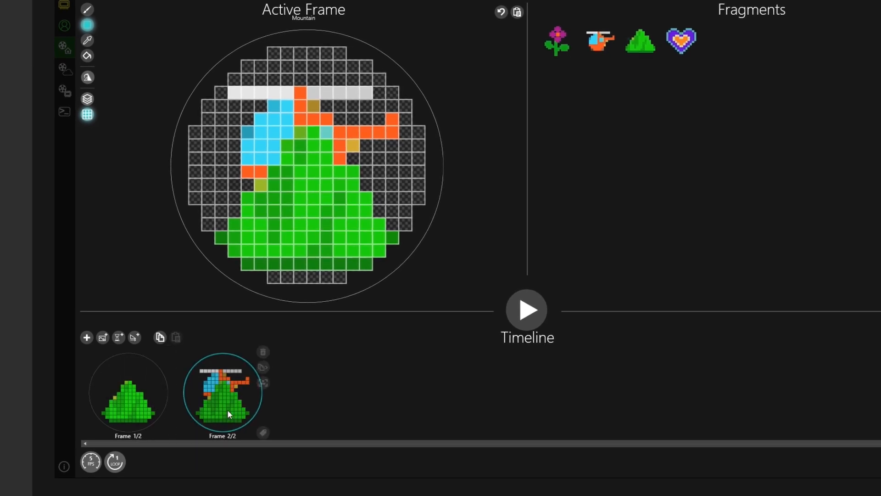
pyautogui.moveTo(153, 383)
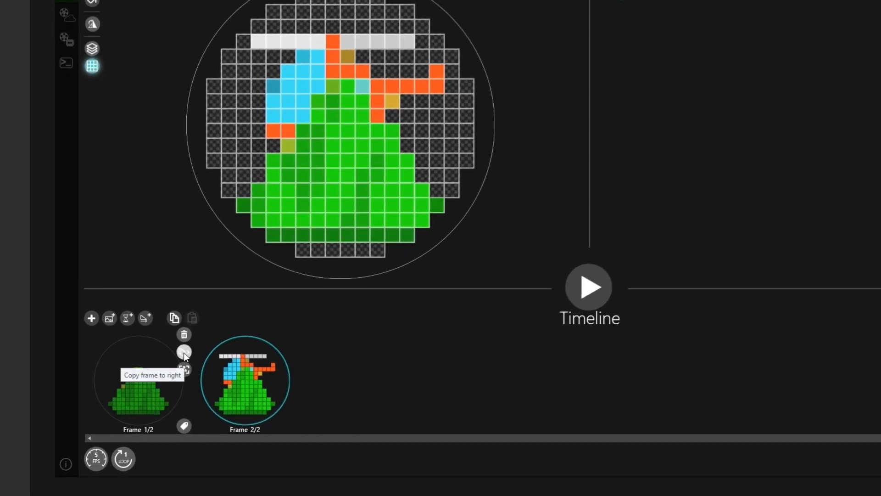
pyautogui.click(187, 349)
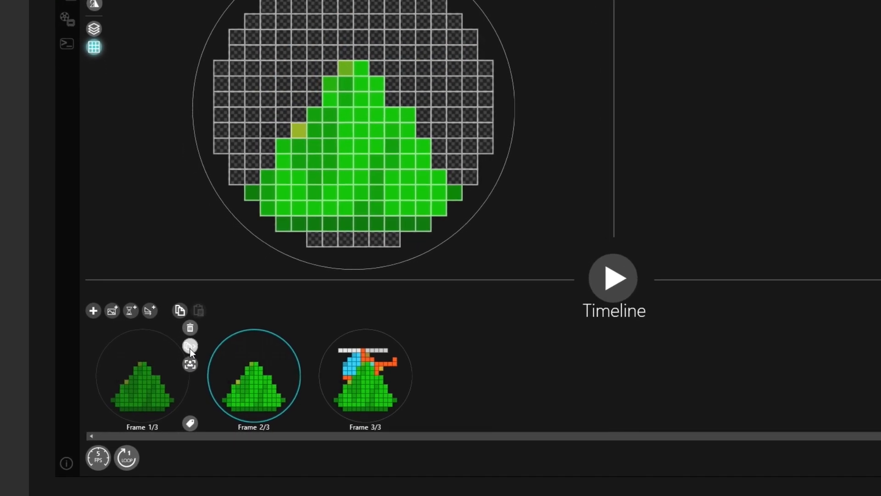
pyautogui.click(190, 348)
pyautogui.moveTo(375, 386)
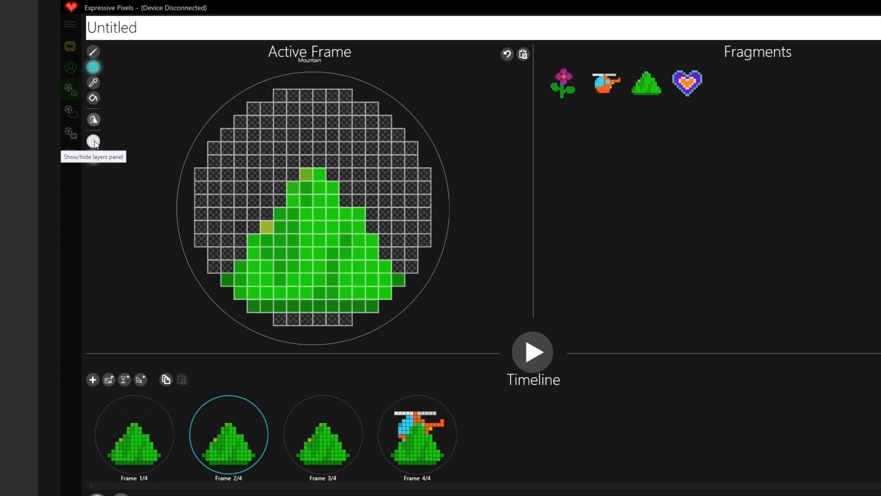
# On frame 2's Helicopter layer, insert the helicopter fragment and move it to the upper-right edge so only its nose shows.
pyautogui.click(93, 142)
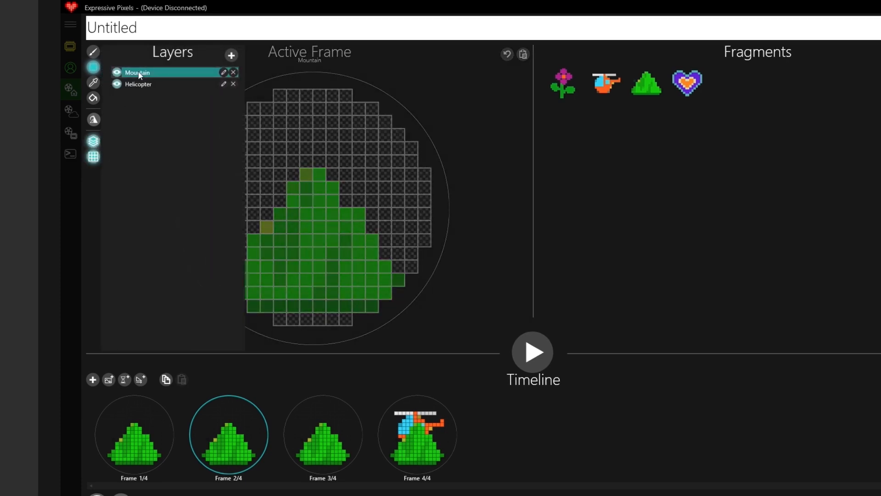
pyautogui.click(142, 83)
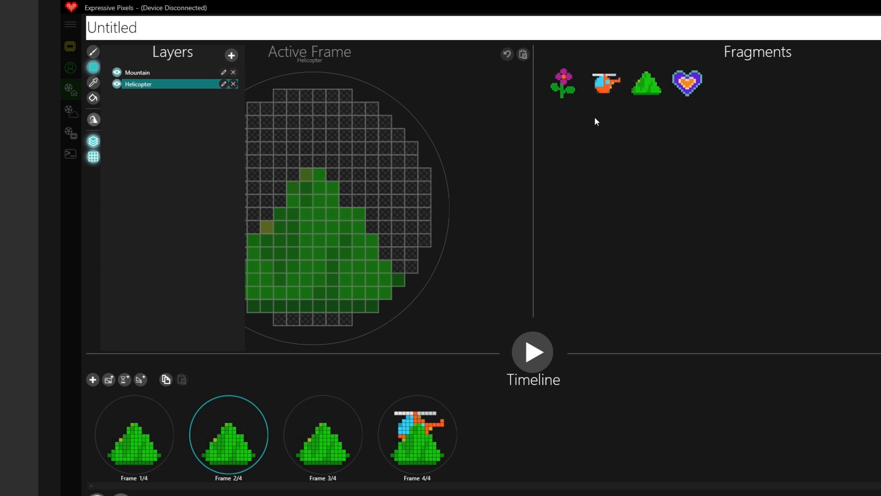
pyautogui.click(608, 89)
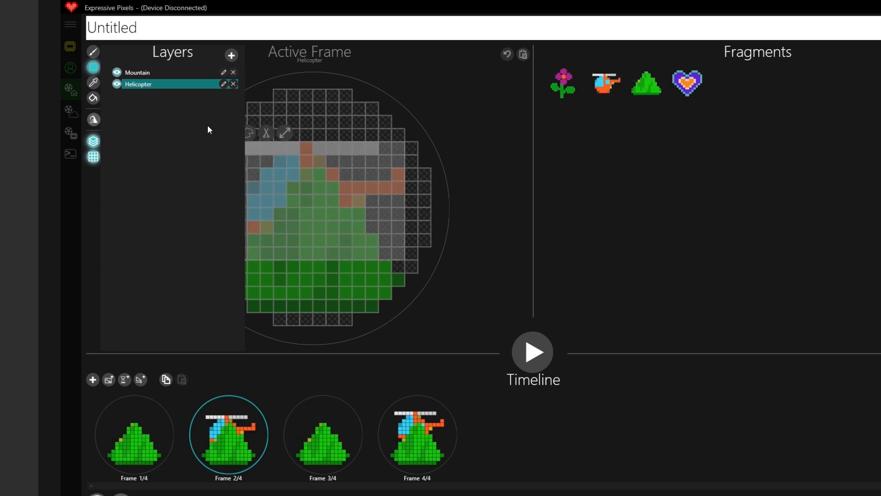
pyautogui.click(362, 160)
pyautogui.moveTo(291, 150); pyautogui.dragTo(429, 114)
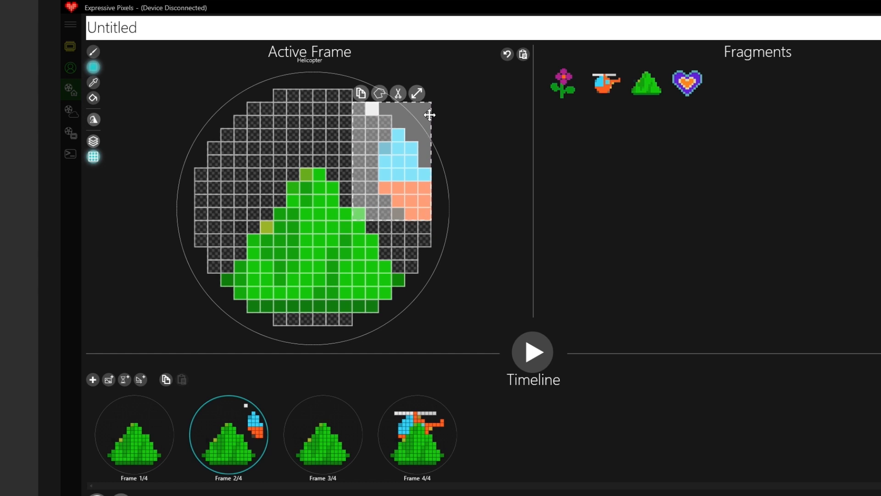
pyautogui.click(380, 157)
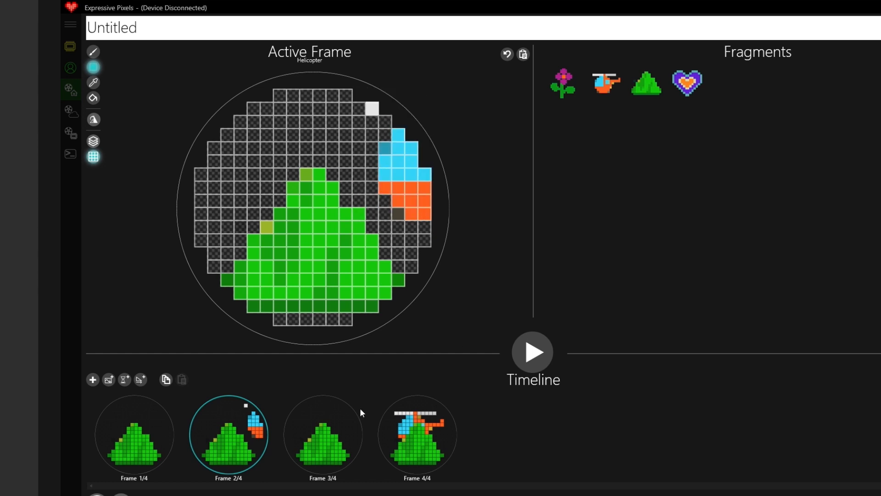
# In frame 3, insert the helicopter fragment and place it at the upper right, farther into view than in frame 2.
pyautogui.click(324, 443)
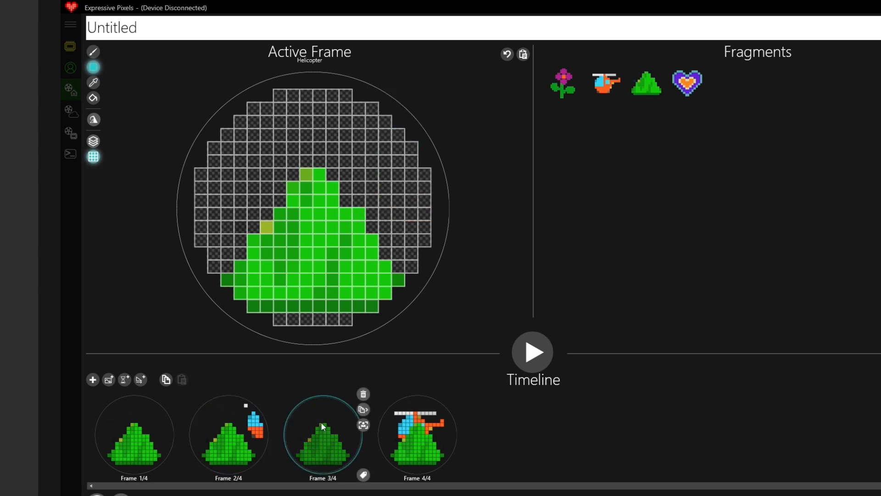
pyautogui.click(603, 90)
pyautogui.moveTo(295, 211); pyautogui.dragTo(370, 170)
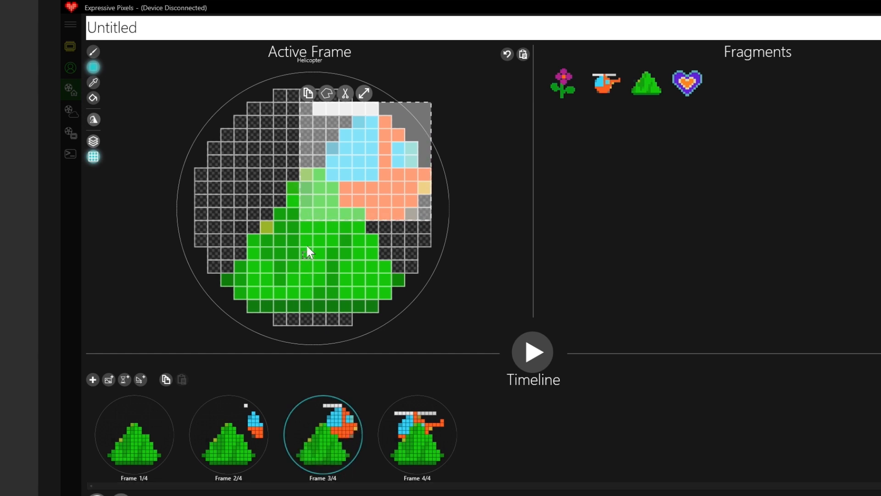
# In frame 4, select the helicopter and move it two pixels up and one pixel right above the mountain peak.
pyautogui.click(319, 213)
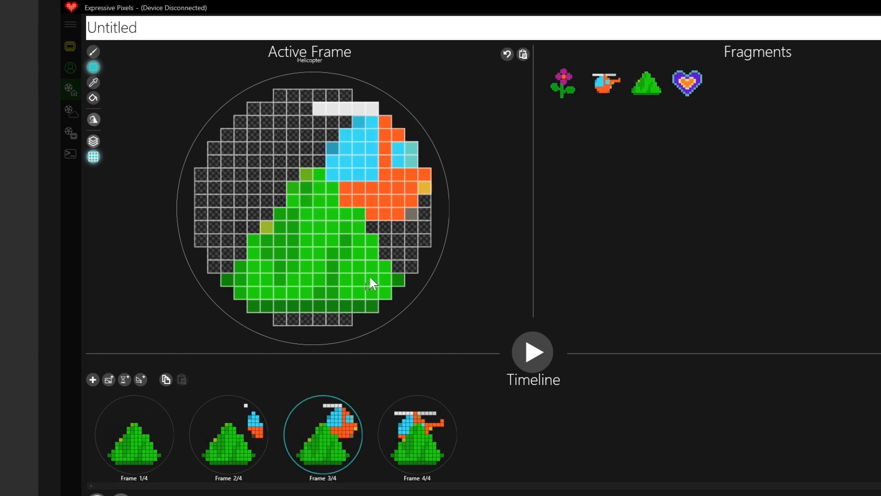
pyautogui.click(422, 450)
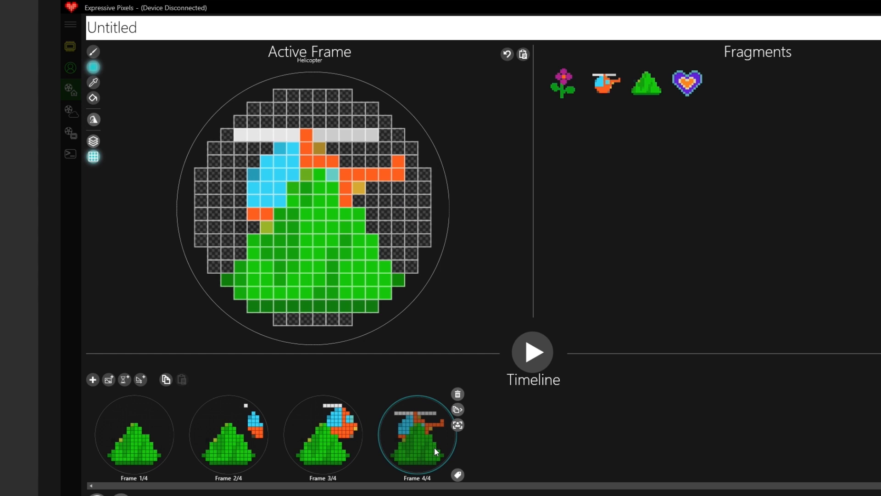
pyautogui.click(93, 68)
pyautogui.moveTo(459, 411)
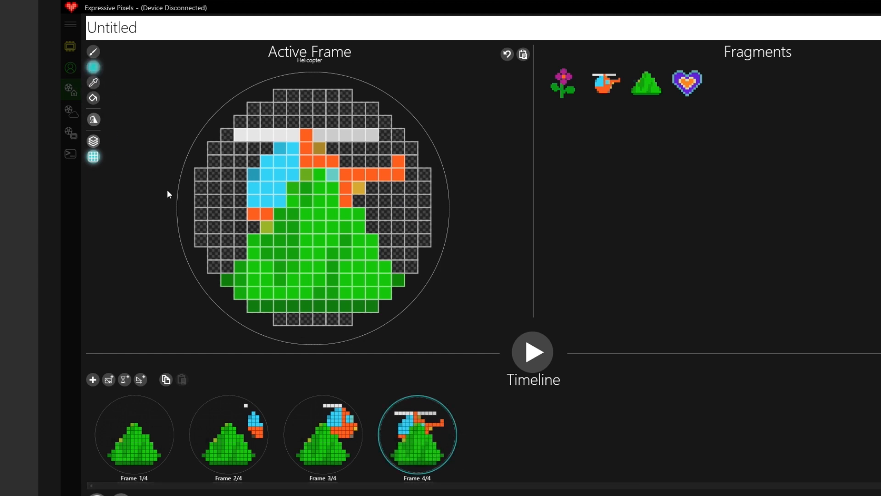
pyautogui.moveTo(222, 115); pyautogui.dragTo(431, 246)
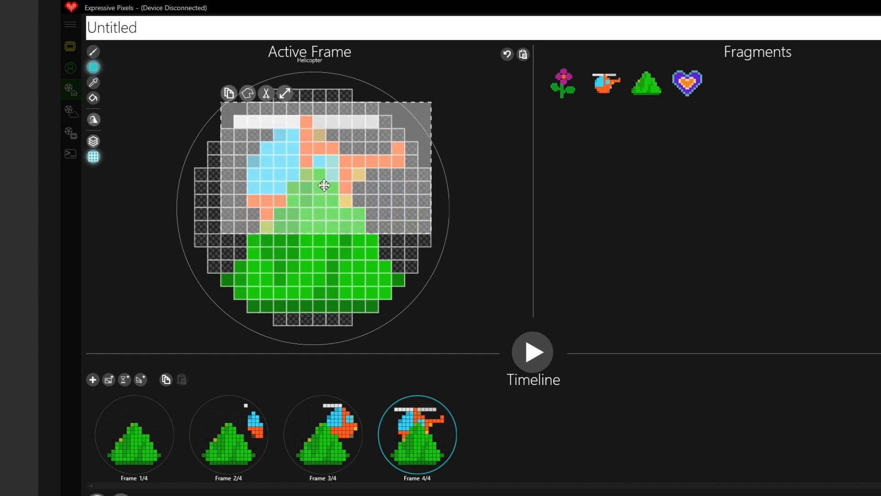
pyautogui.moveTo(324, 182); pyautogui.dragTo(334, 181)
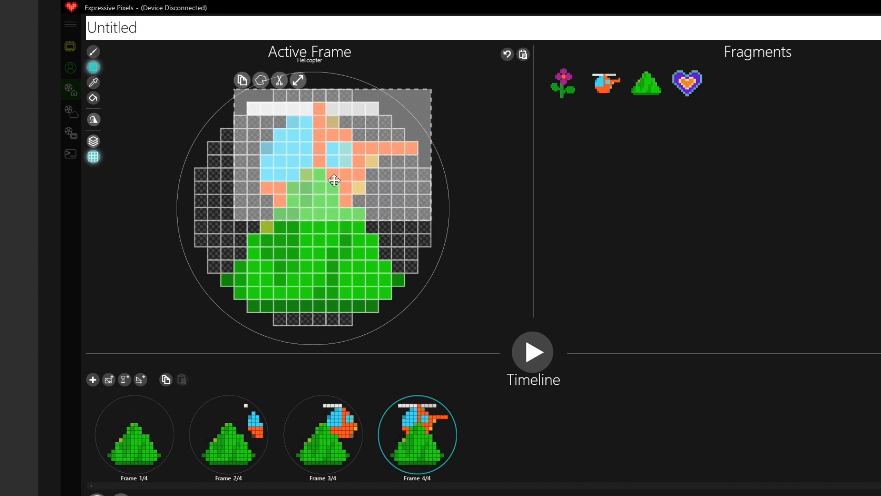
pyautogui.press('Escape')
pyautogui.moveTo(350, 437)
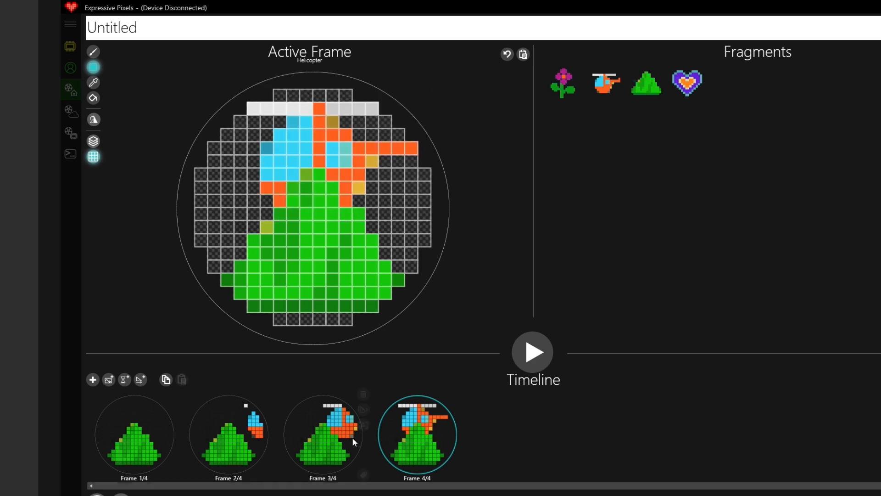
# Copy frame 4 to the right twice to extend the animation with two more helicopter frames.
pyautogui.moveTo(461, 420)
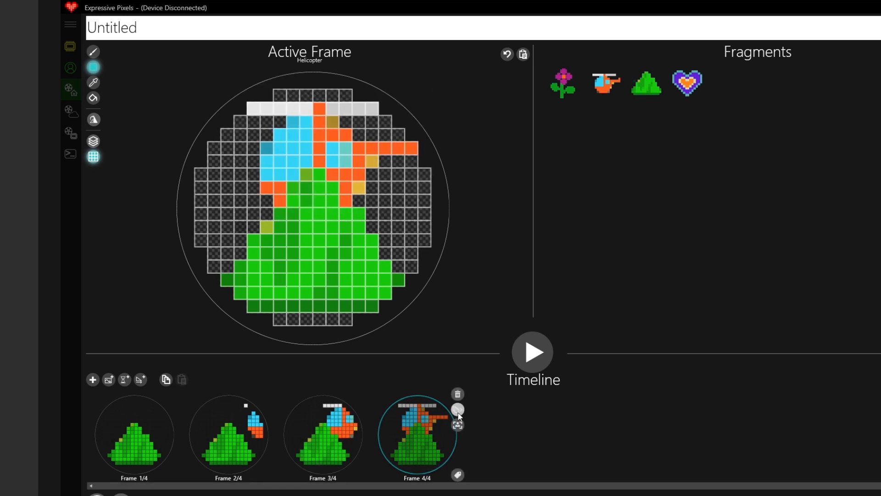
pyautogui.click(458, 410)
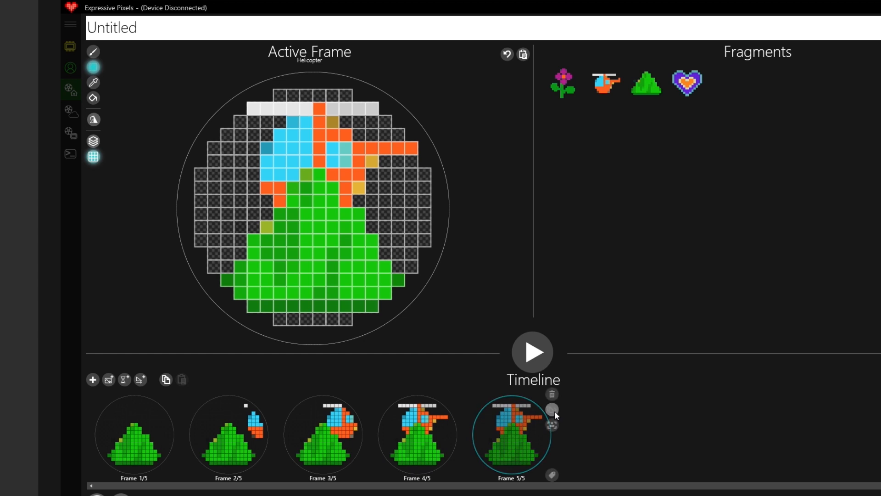
pyautogui.click(554, 410)
# In frame 5, select the helicopter area and move it four pixels left, past the mountain peak.
pyautogui.click(519, 440)
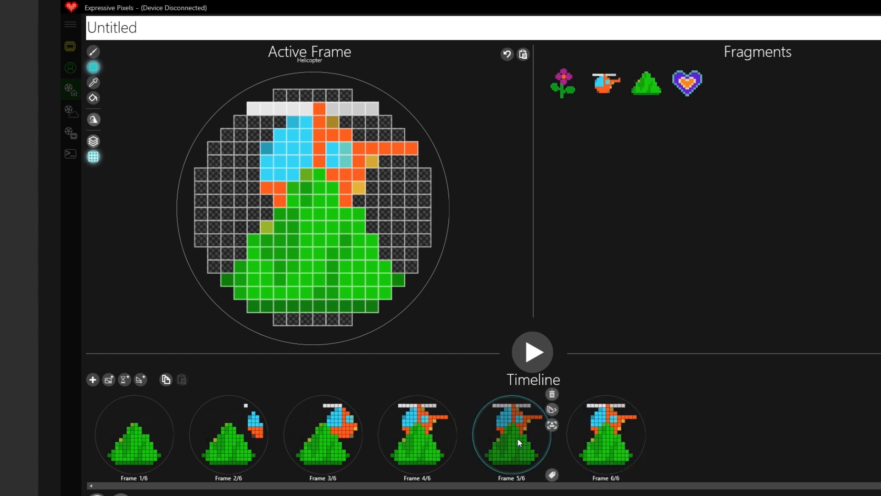
pyautogui.moveTo(224, 89); pyautogui.dragTo(418, 226)
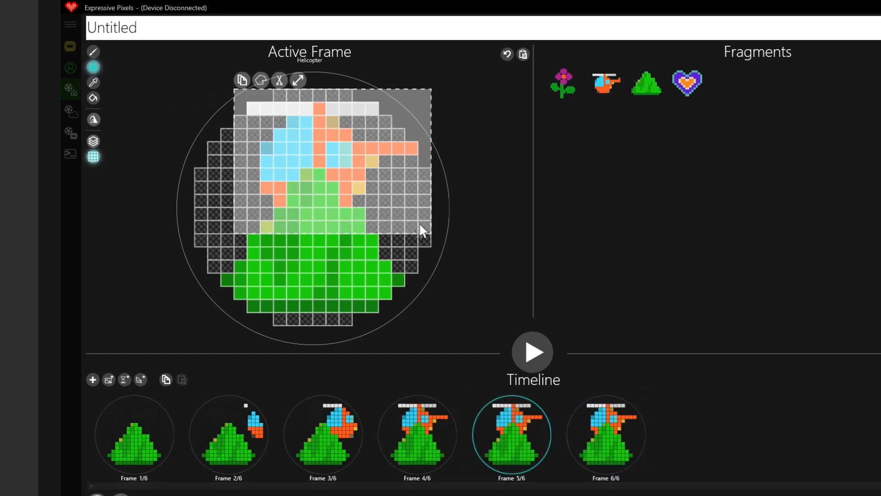
pyautogui.moveTo(358, 178); pyautogui.dragTo(310, 175)
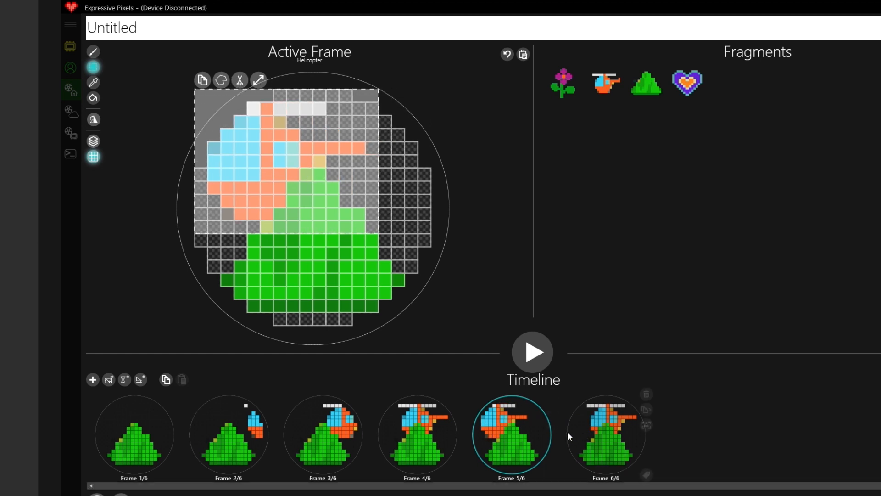
# Copy frame 6 to the right, and in frame 6 move the helicopter to the left edge so only its tail section shows.
pyautogui.click(601, 443)
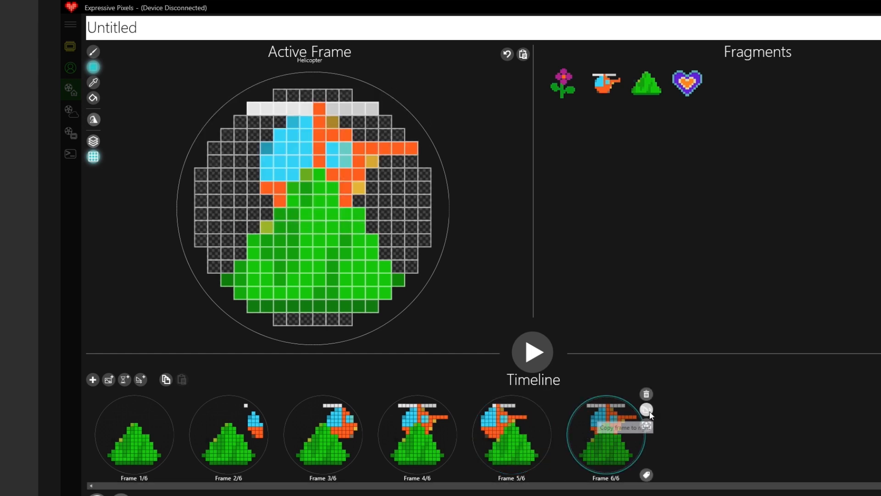
pyautogui.click(647, 410)
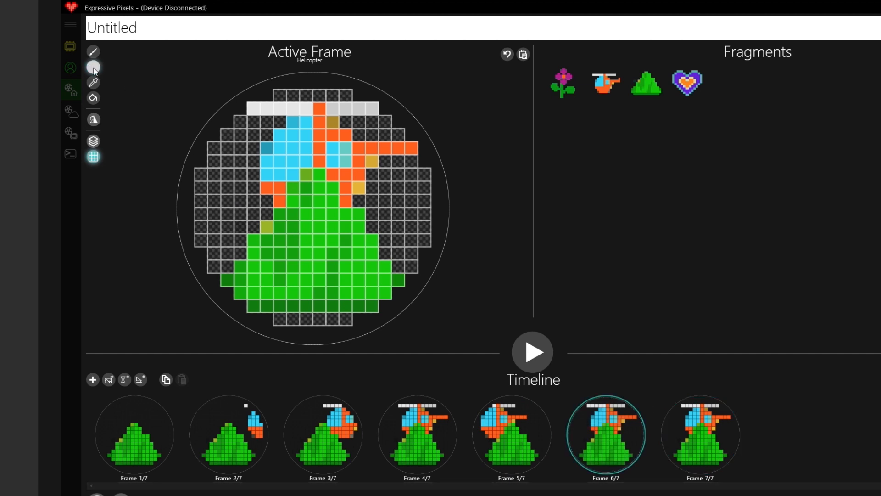
pyautogui.moveTo(222, 90); pyautogui.dragTo(401, 219)
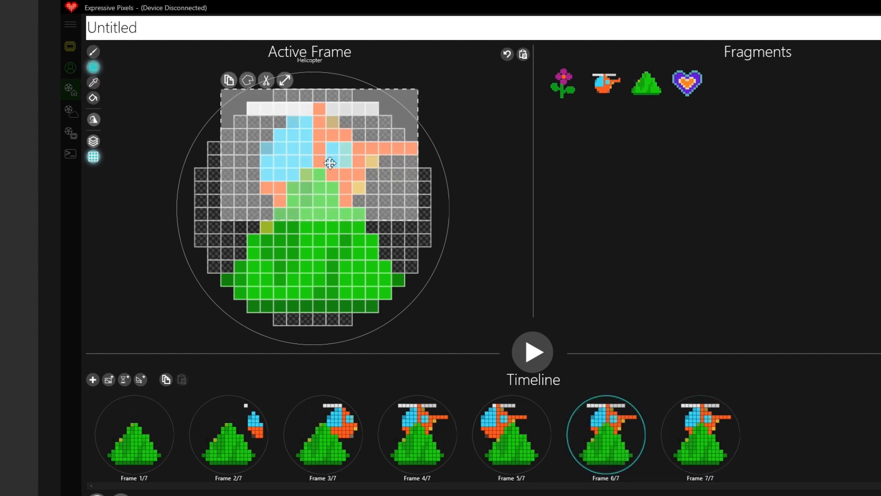
pyautogui.moveTo(336, 158); pyautogui.dragTo(229, 160)
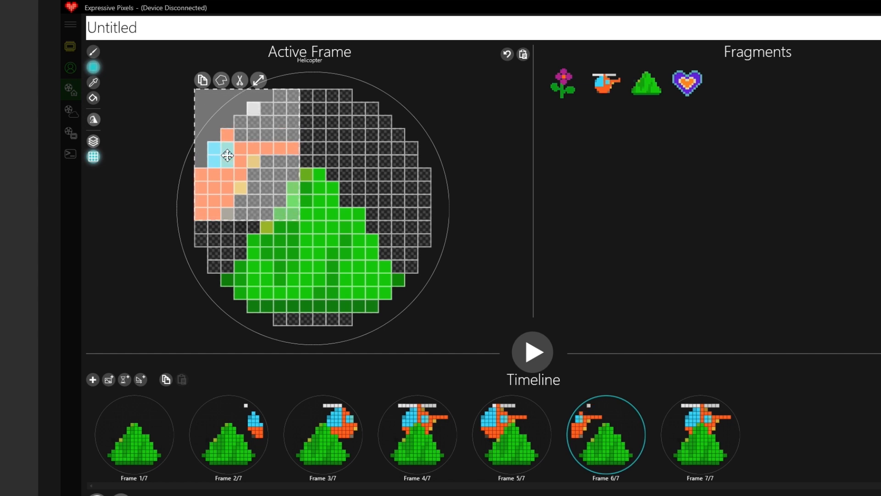
pyautogui.moveTo(227, 155); pyautogui.dragTo(215, 153)
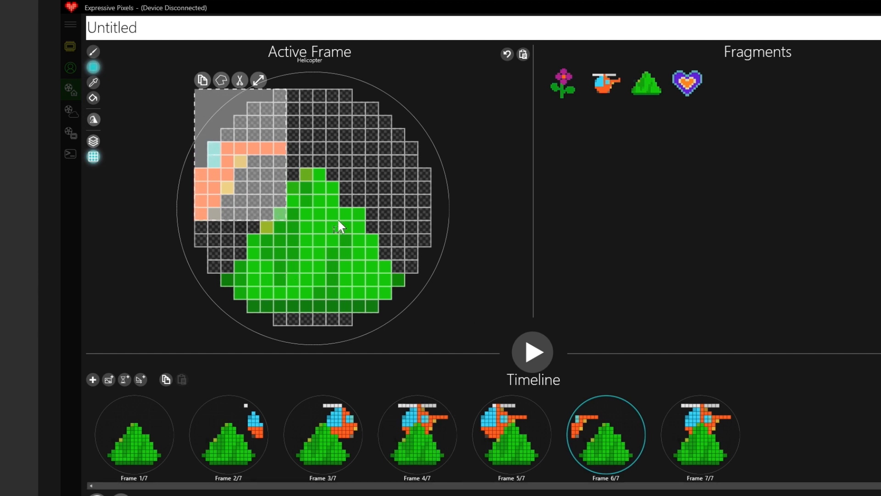
pyautogui.click(290, 179)
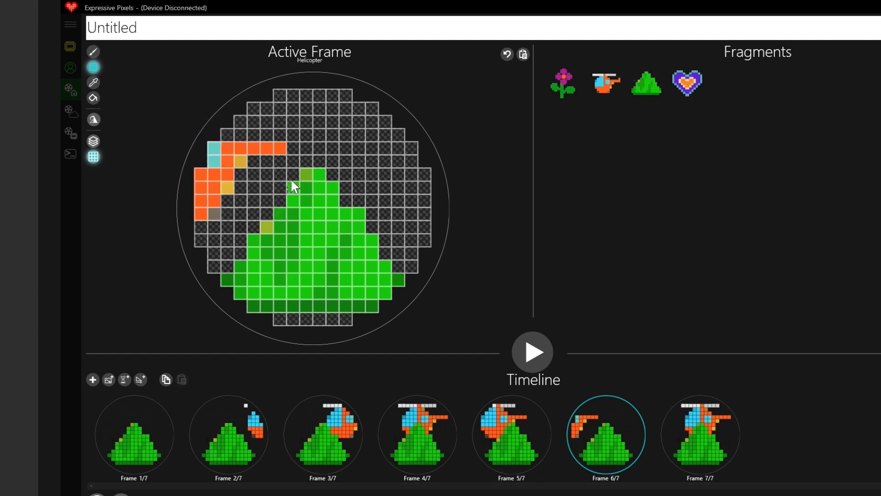
# Delete frame 7 from the sequence.
pyautogui.click(713, 449)
pyautogui.moveTo(733, 404)
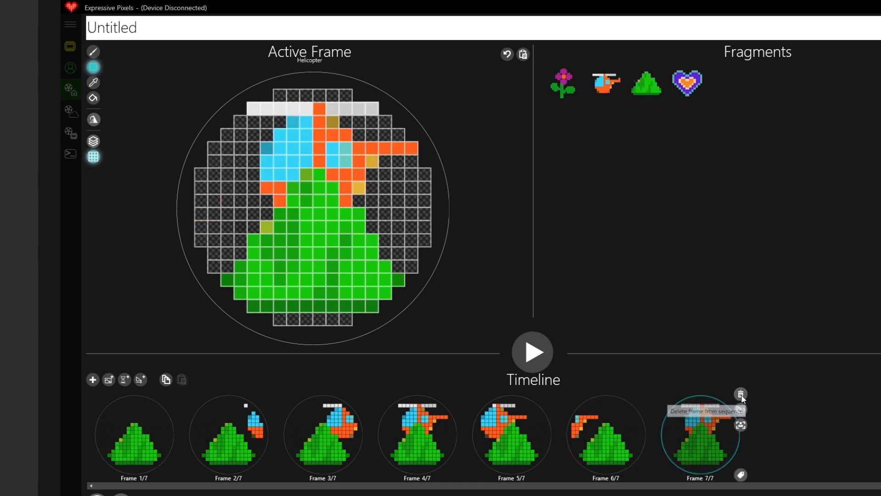
pyautogui.click(741, 394)
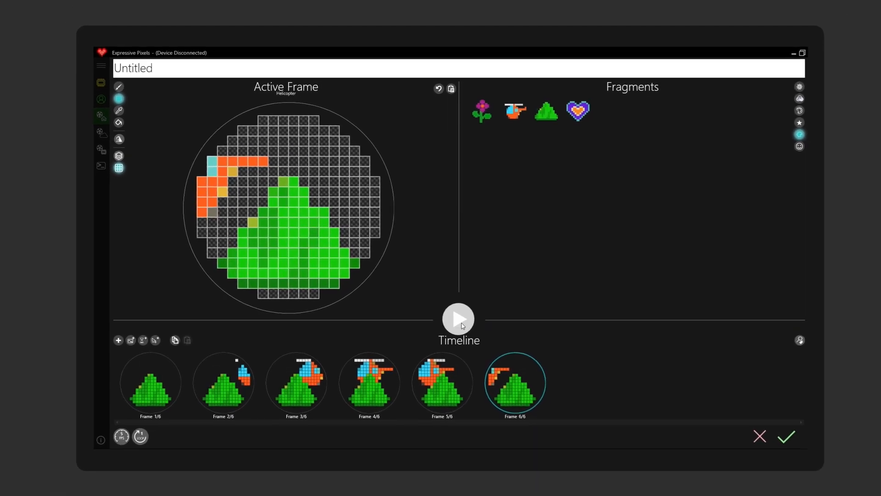
# Play the animation preview to check the helicopter's flight, and look over the Mountain and Helicopter layers.
pyautogui.click(465, 321)
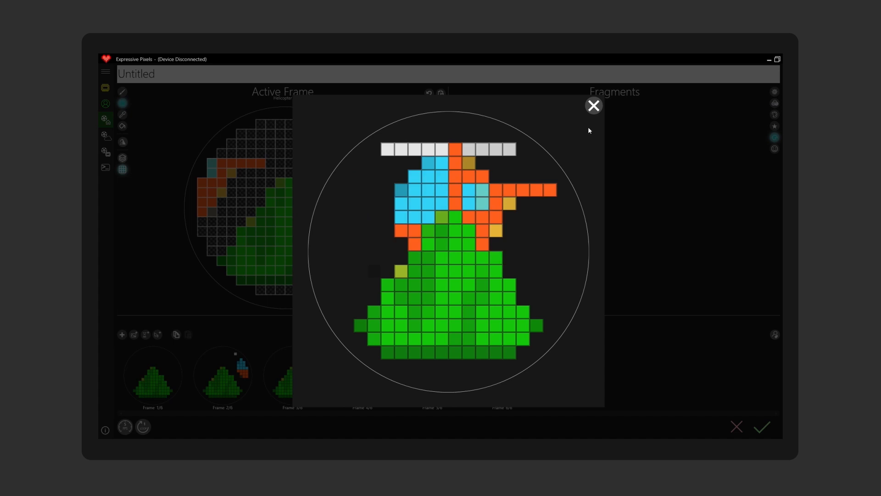
pyautogui.click(592, 107)
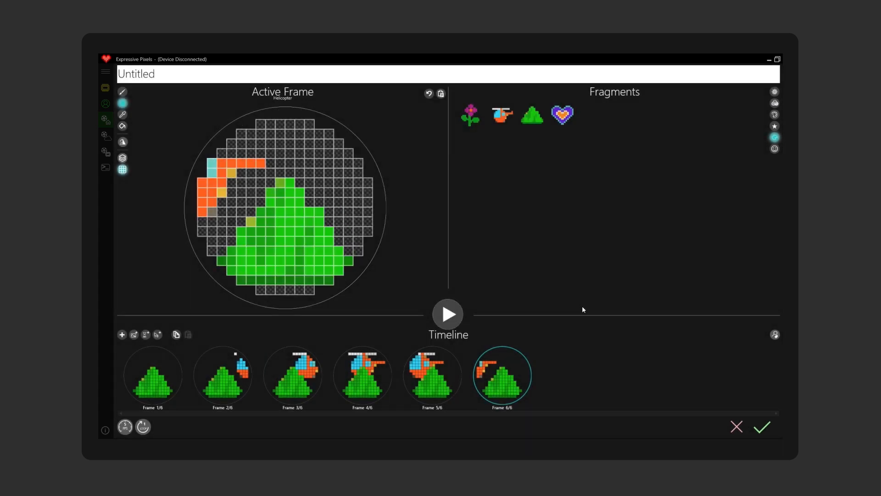
pyautogui.click(122, 158)
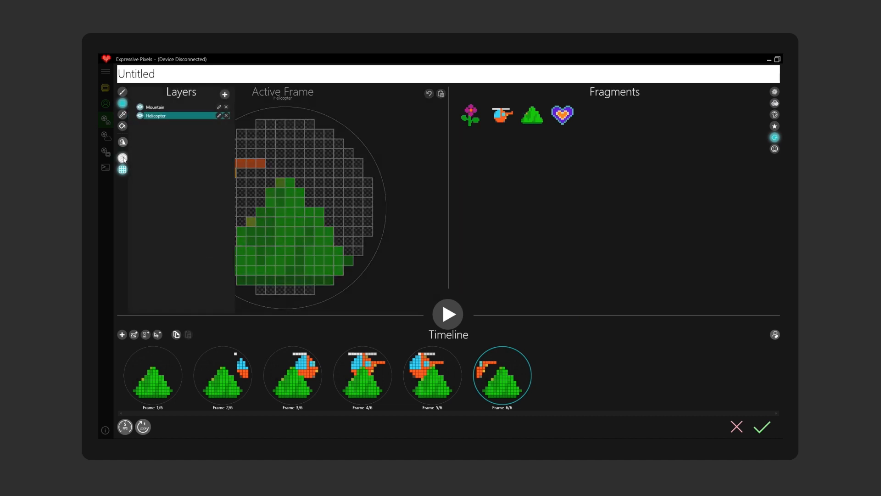
pyautogui.click(395, 299)
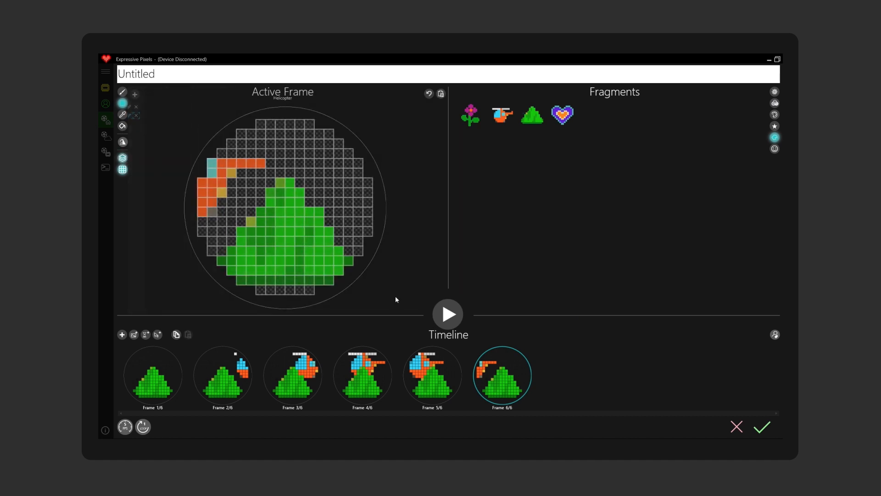